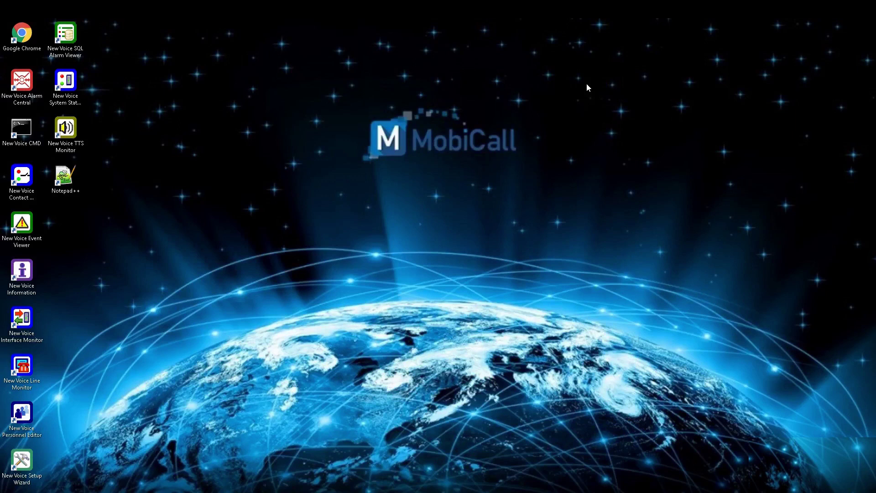
Step: Launch the New Voice Alarm Control Center from its desktop icon
double_click(28, 82)
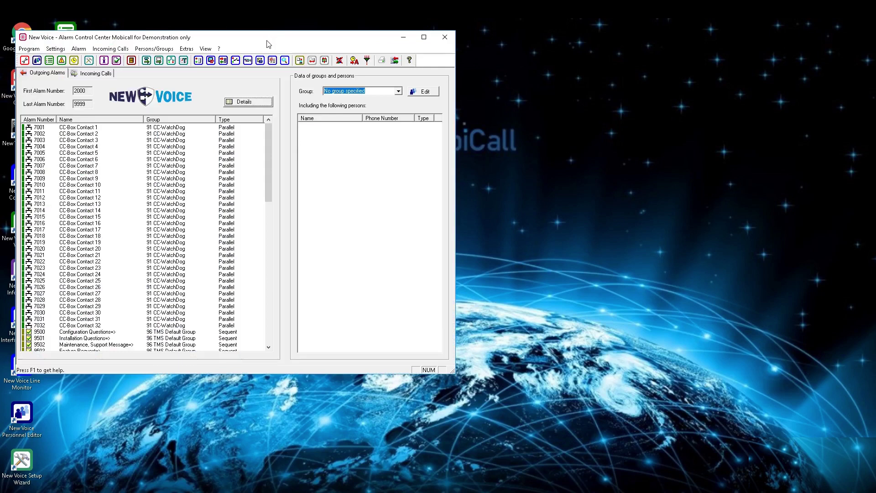
Step: Move the unused alarm number 2000 into the new alarms list and add it
left_click_drag(267, 40, 388, 89)
left_click(200, 99)
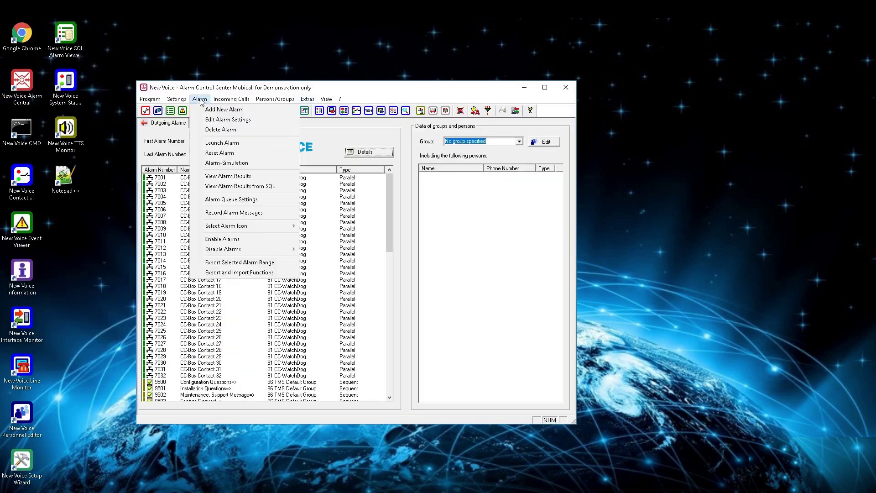
left_click(227, 114)
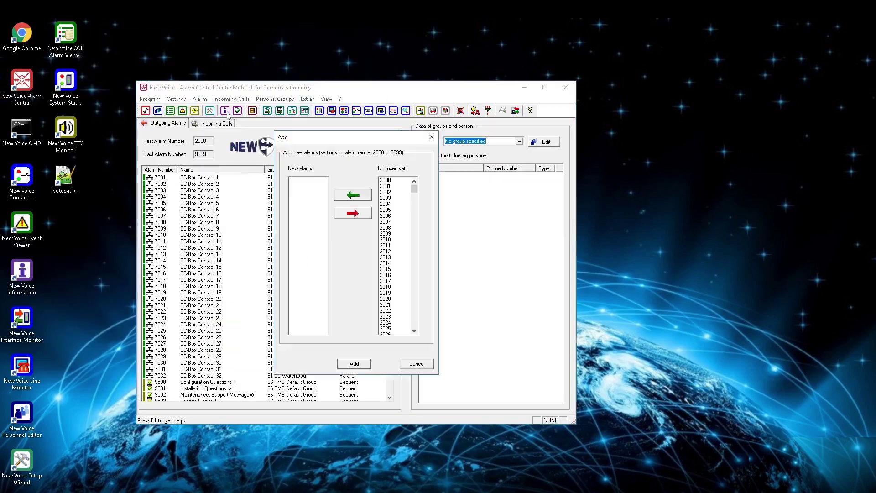
left_click(386, 180)
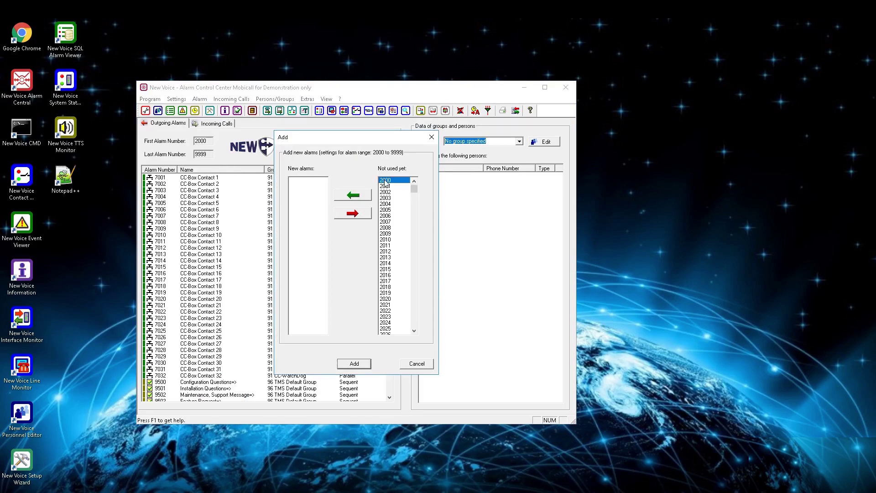
left_click(352, 195)
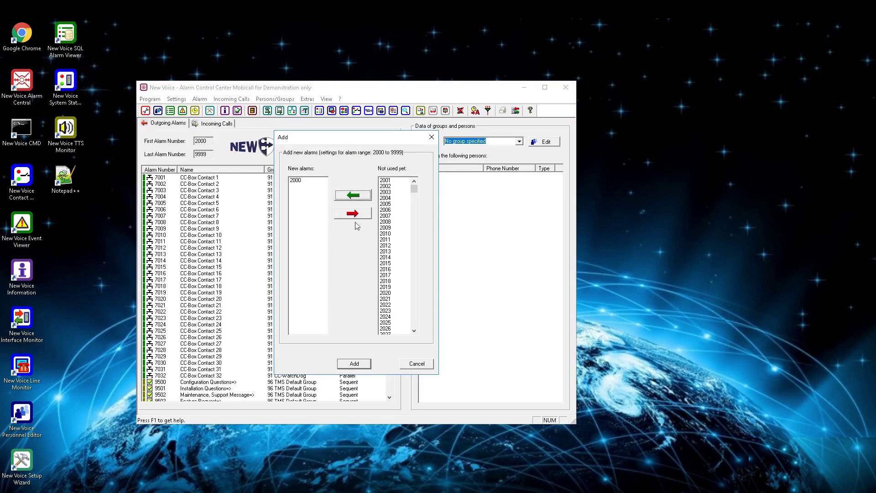
left_click(354, 363)
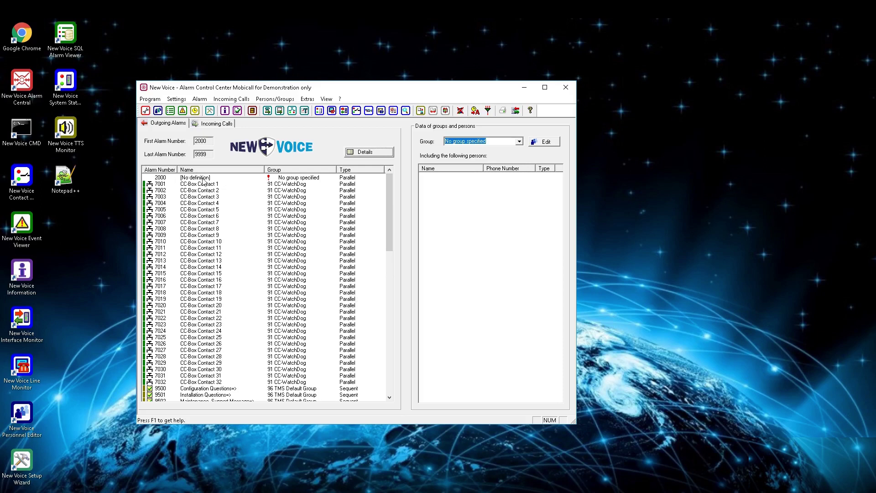
Step: In alarm 2000's settings, replace 'No name' with 'Example' and save the name
right_click(204, 178)
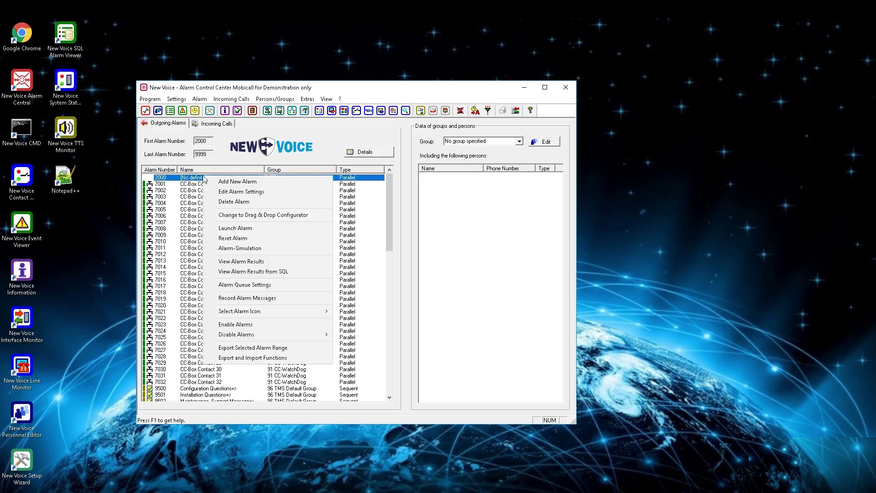
left_click(235, 192)
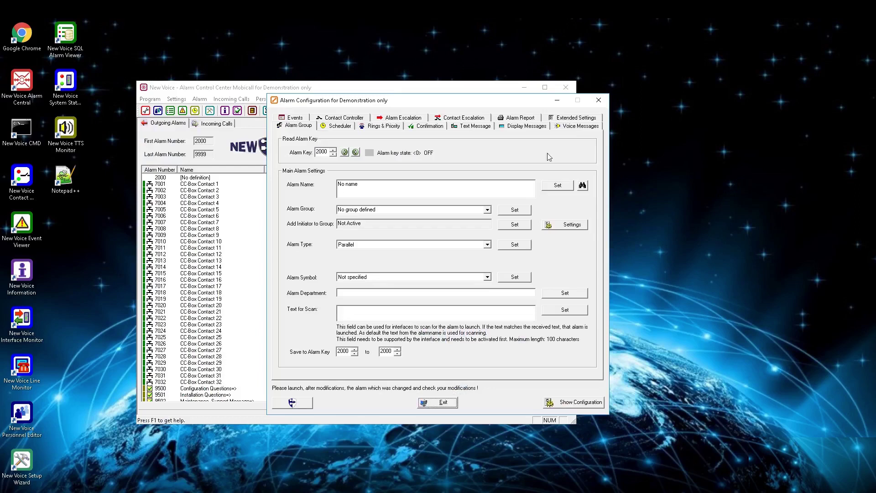
left_click_drag(404, 182, 319, 182)
type("Example")
left_click(558, 185)
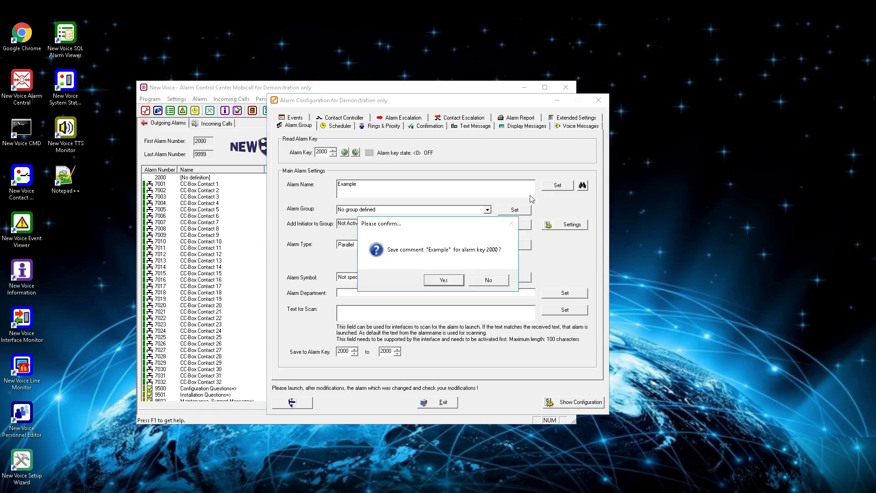
left_click(443, 280)
left_click(487, 211)
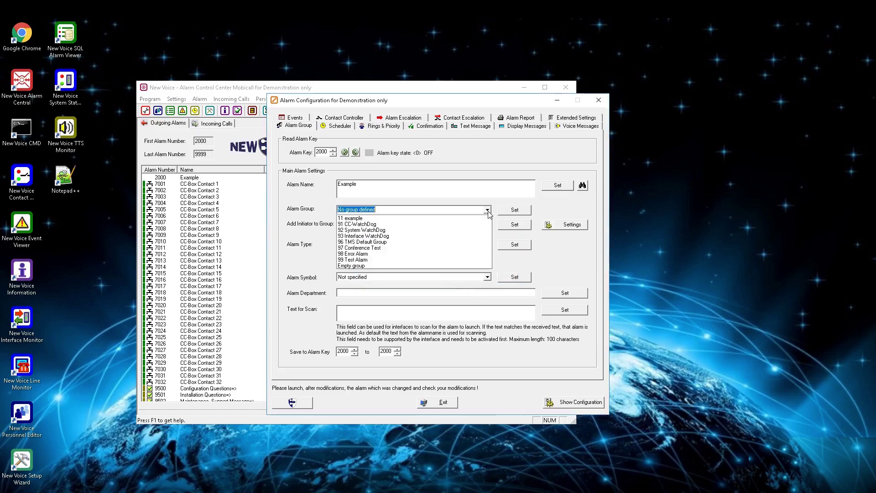
Step: Set alarm 2000's alarm group to '11 example' and confirm the change
left_click(375, 219)
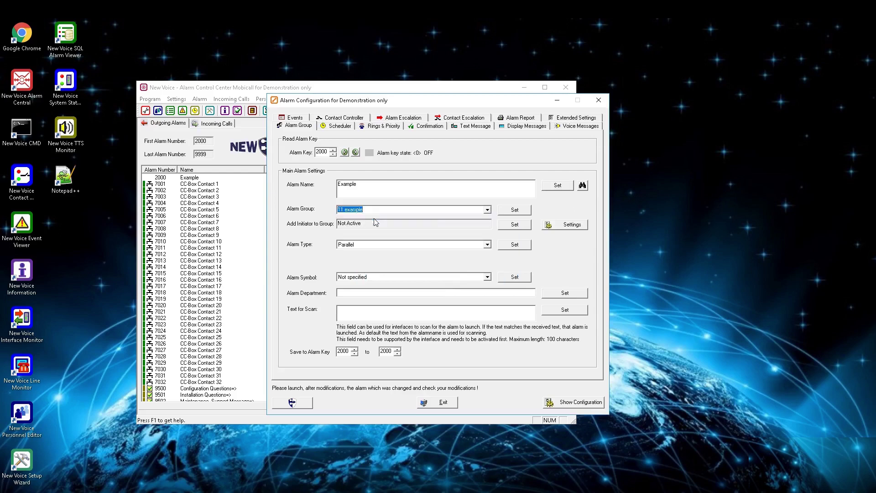
left_click(512, 210)
left_click(443, 279)
Step: Close the group's initiator settings unchanged, leaving initiator adding inactive
left_click(573, 226)
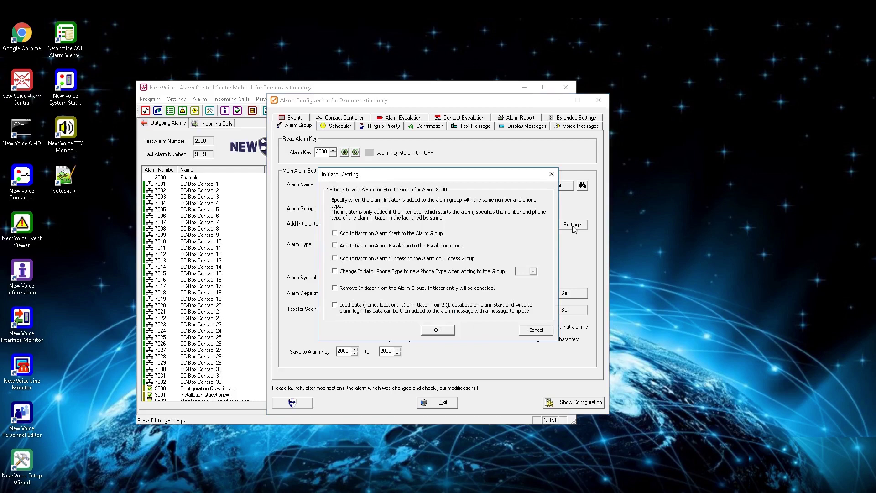
left_click(437, 329)
left_click(475, 281)
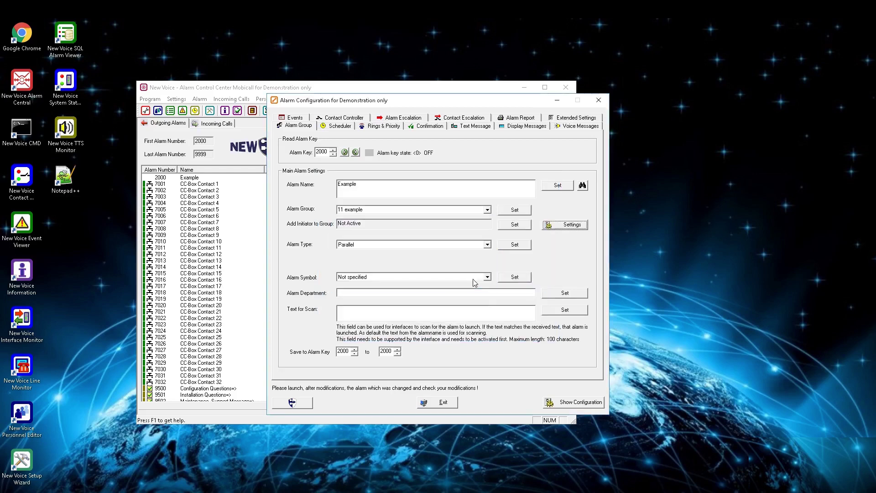
left_click(416, 245)
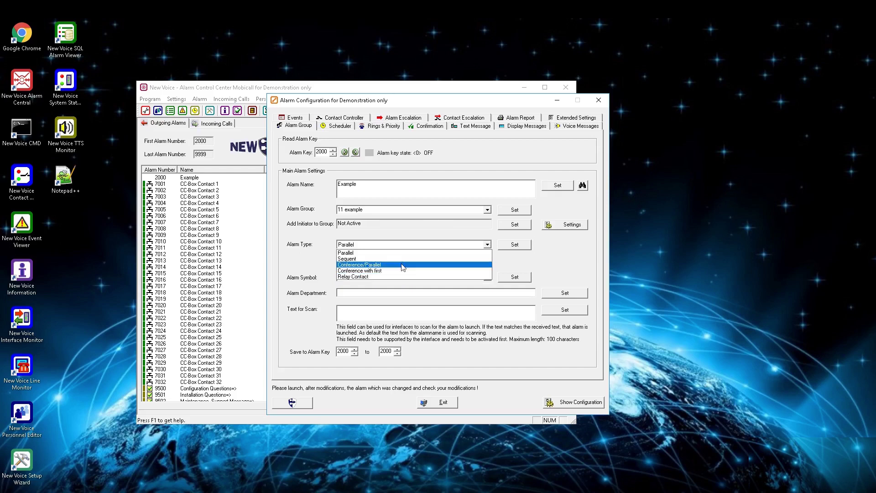
left_click(396, 252)
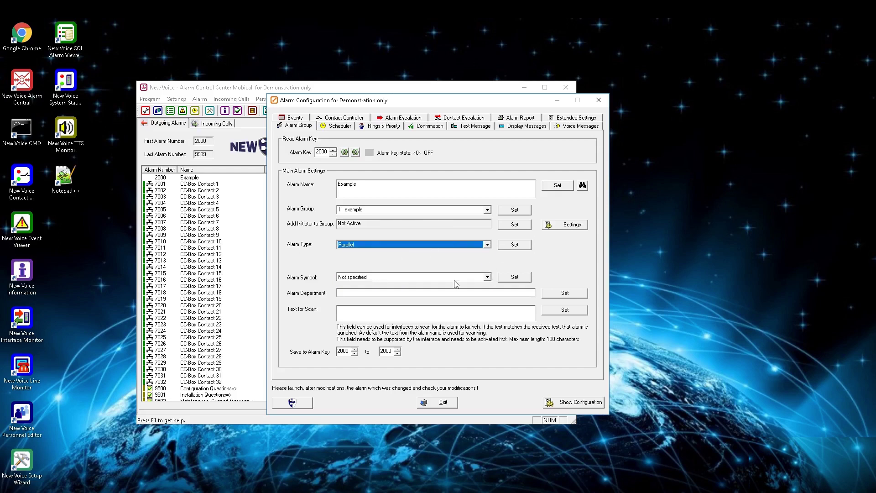
left_click(488, 278)
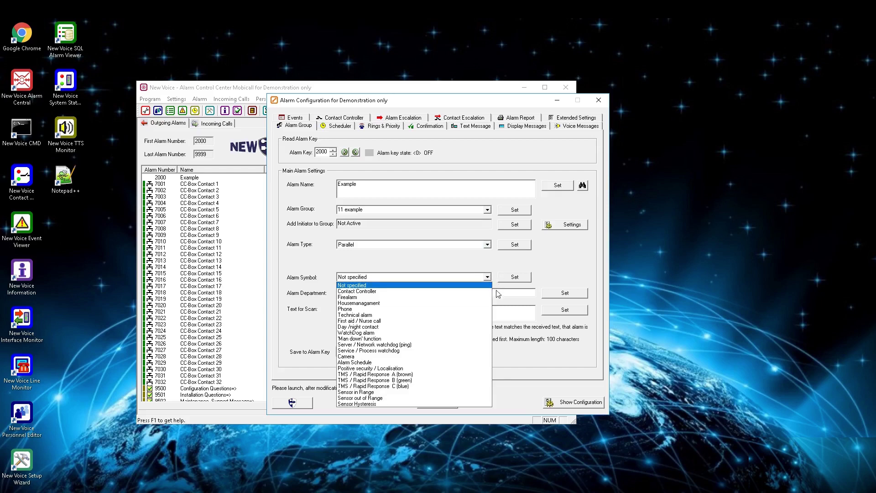
left_click(498, 293)
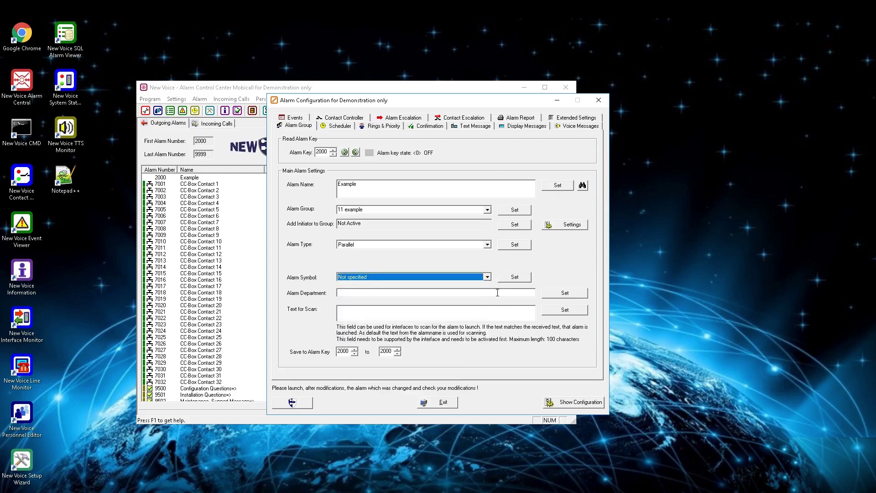
left_click(452, 296)
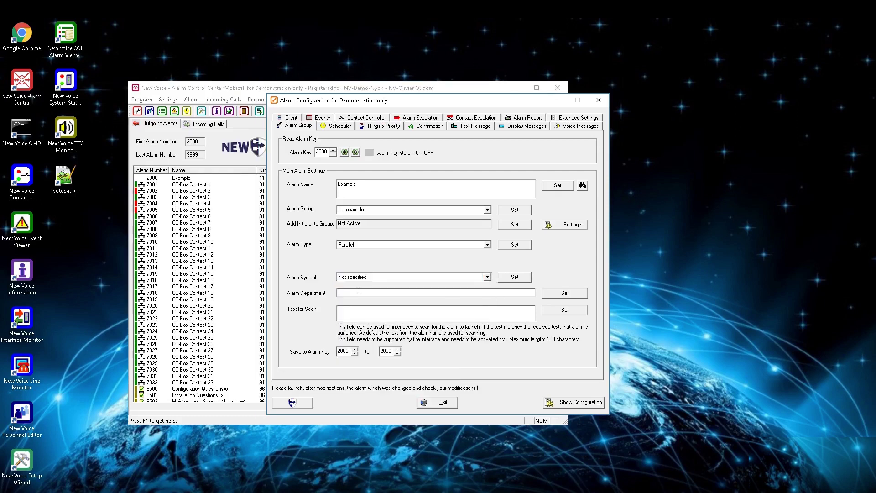
Step: Enter the text 'Alarm:departmen' in alarm 2000's configuration window
type("Alarm:departmen")
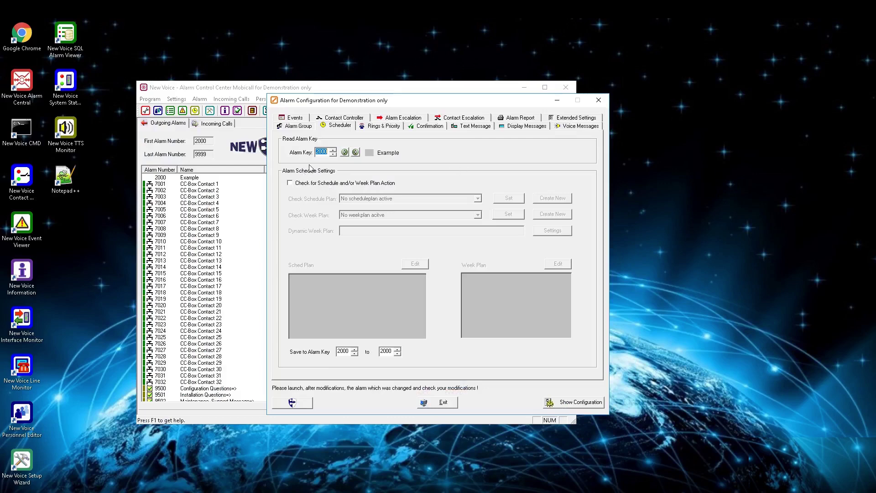
Step: Enable schedule and week plan checking, keeping 'No scheduleplan active' as the schedule plan
left_click(291, 184)
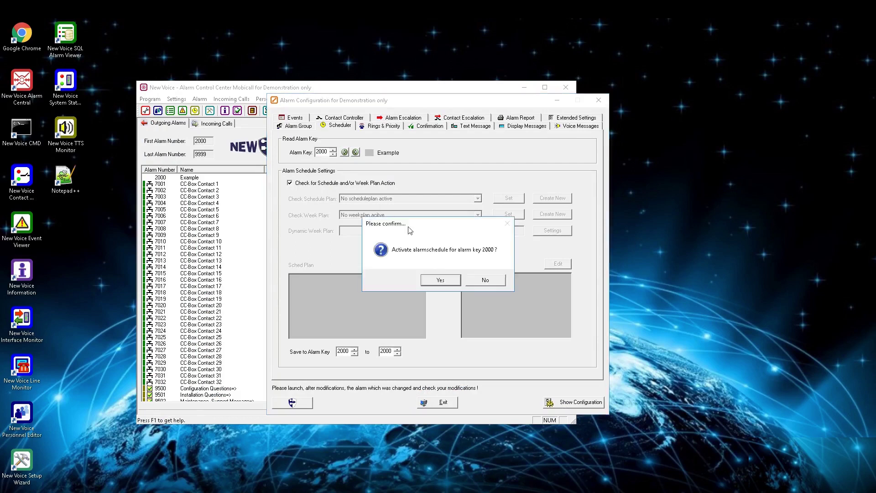
left_click(435, 280)
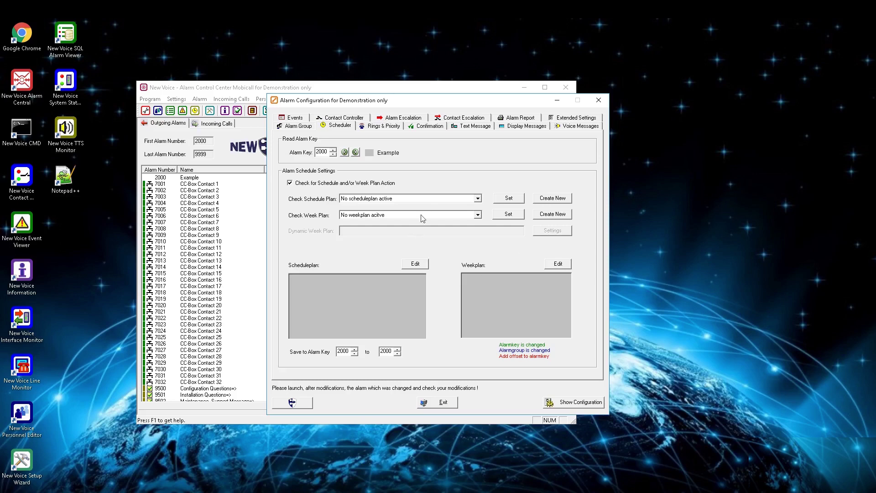
left_click(478, 198)
left_click(478, 205)
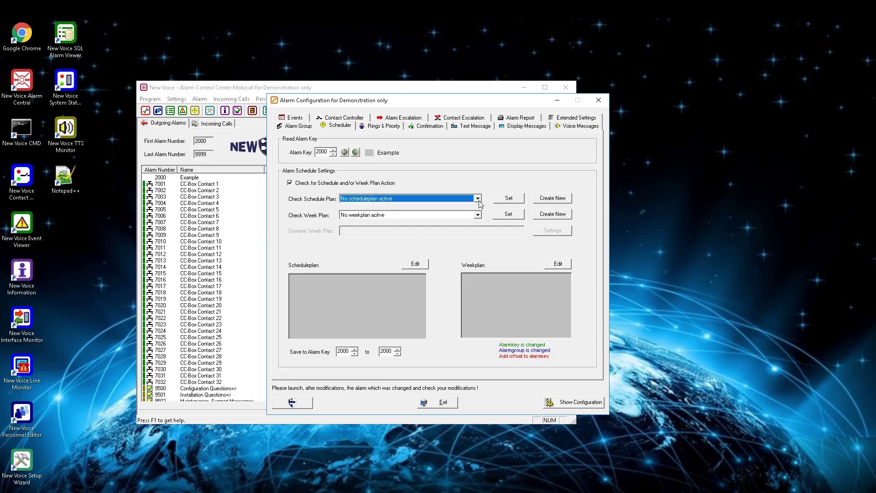
left_click(478, 215)
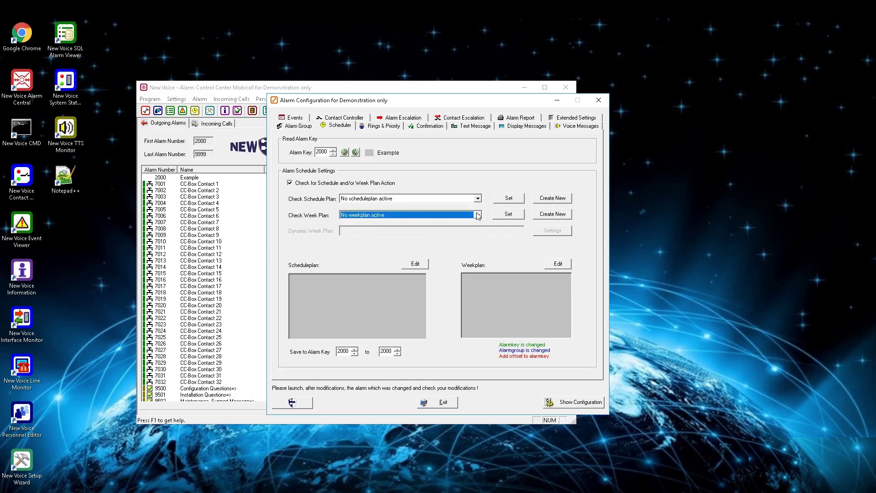
Step: Create an empty week plan nva_2000.nvw for alarm key 2000
left_click(550, 217)
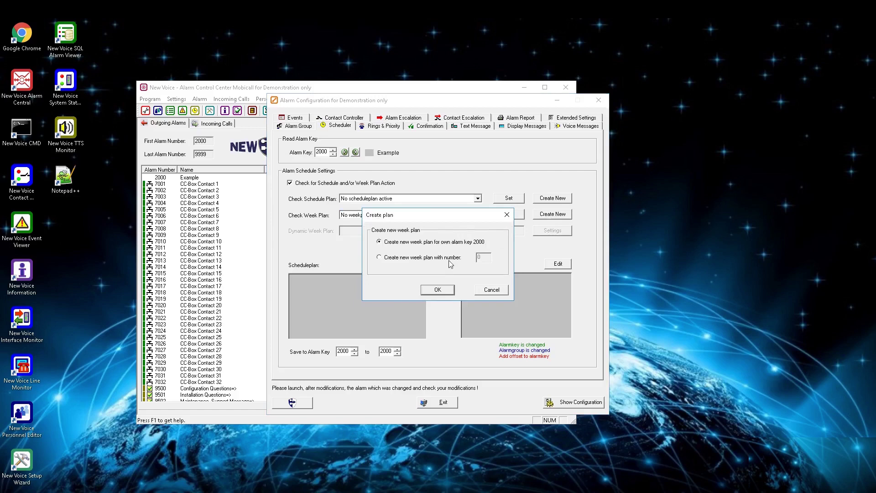
left_click(437, 289)
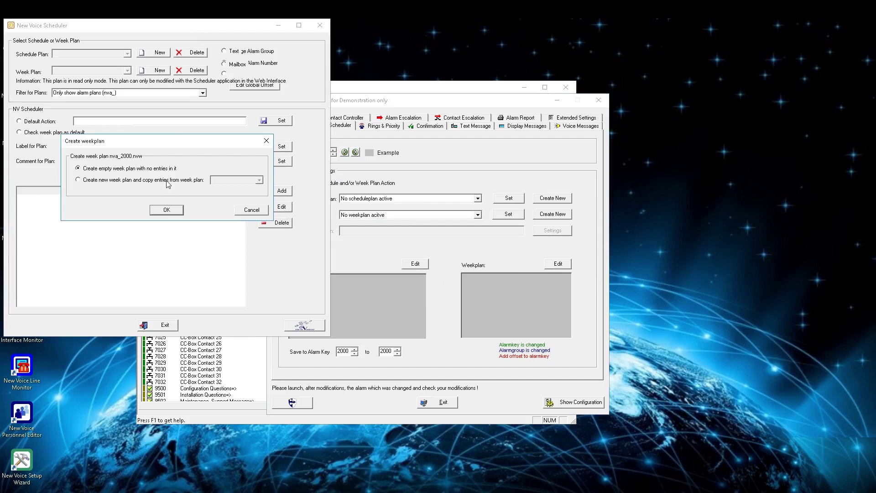
left_click(176, 210)
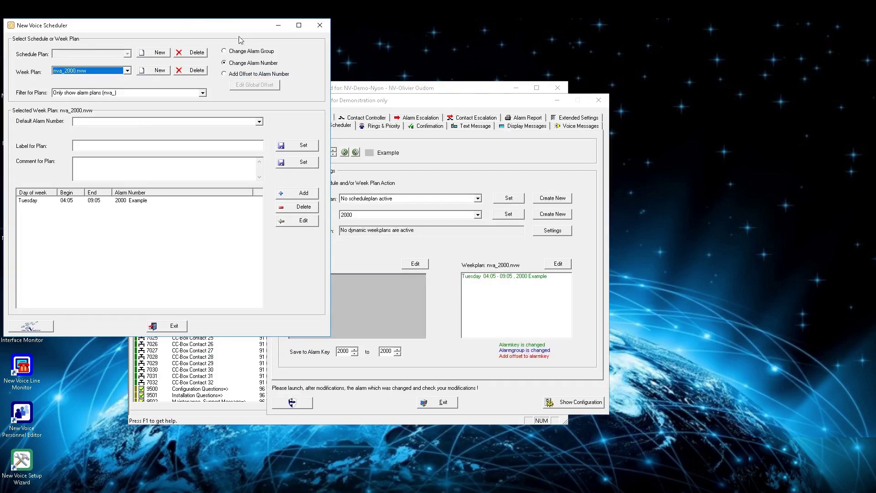
Step: Switch the entry list between alarm group and alarm number, and check the Default Alarm Number list
left_click(225, 51)
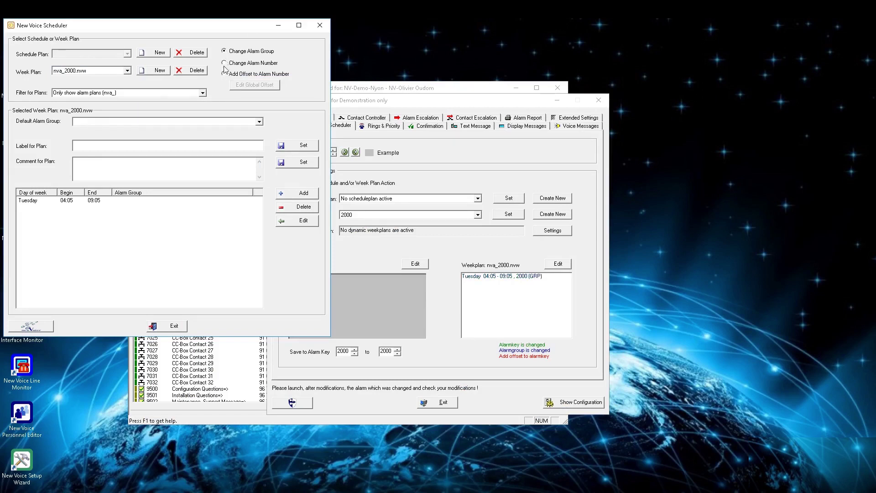
left_click(224, 64)
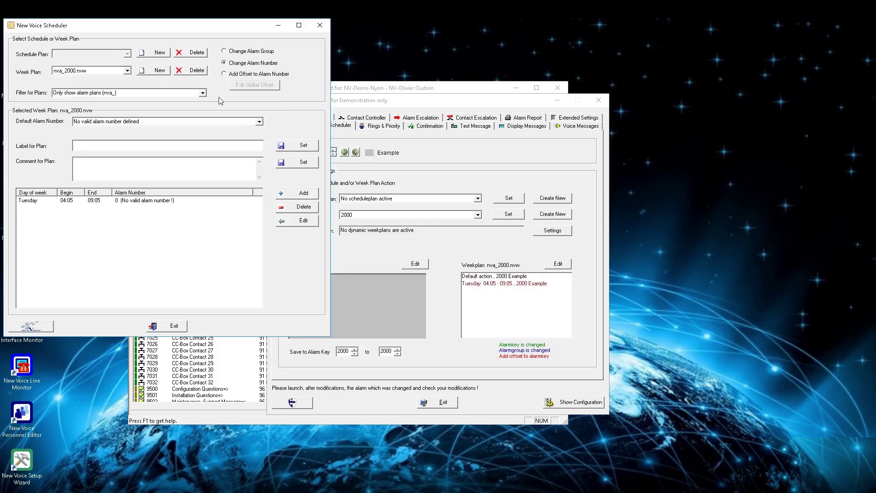
left_click(260, 122)
left_click(259, 121)
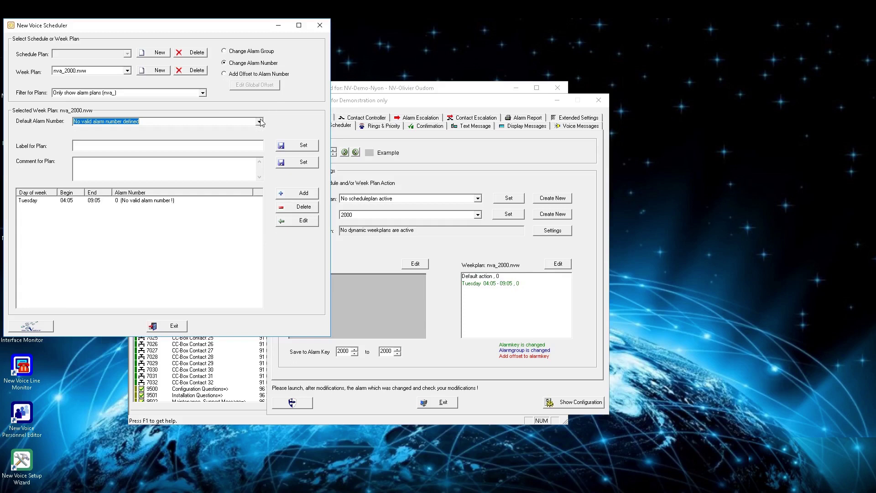
key("shift+Tab")
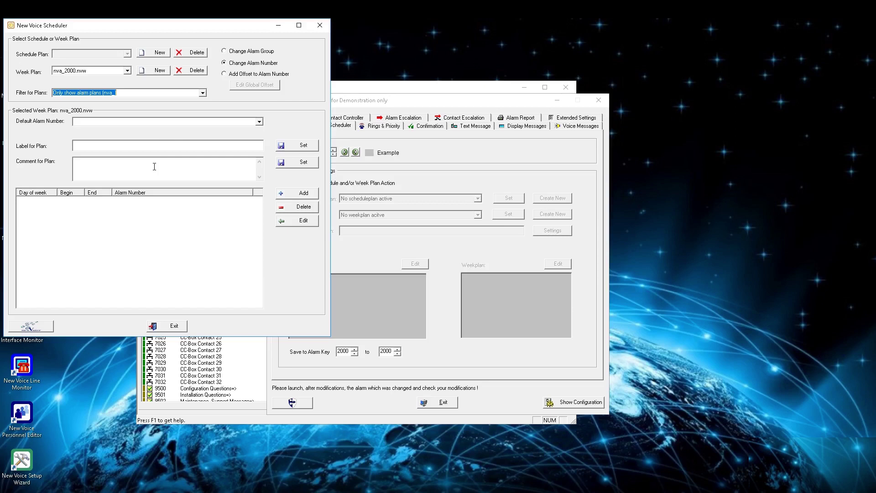
Step: Add a Tuesday week plan entry beginning at 04:05
left_click(295, 198)
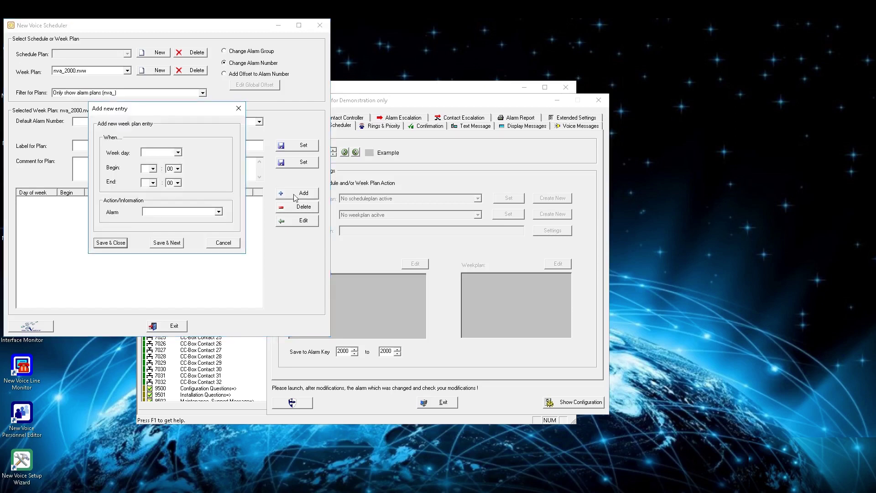
left_click(178, 152)
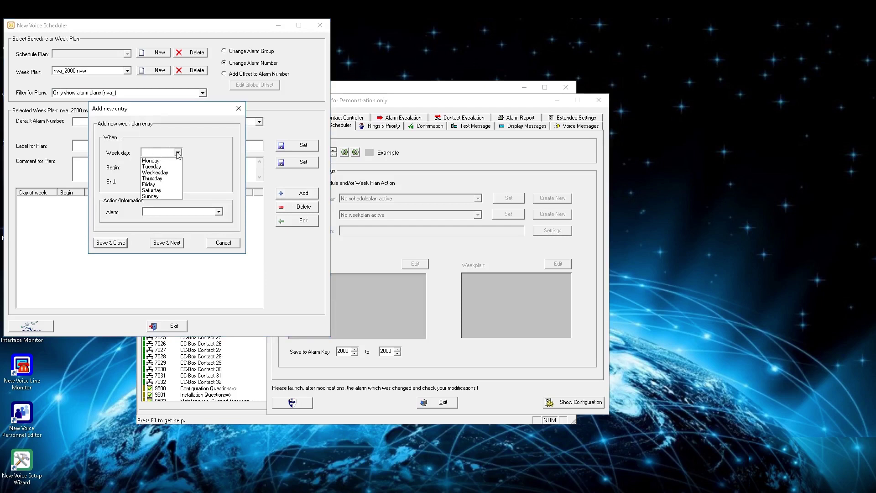
left_click(177, 166)
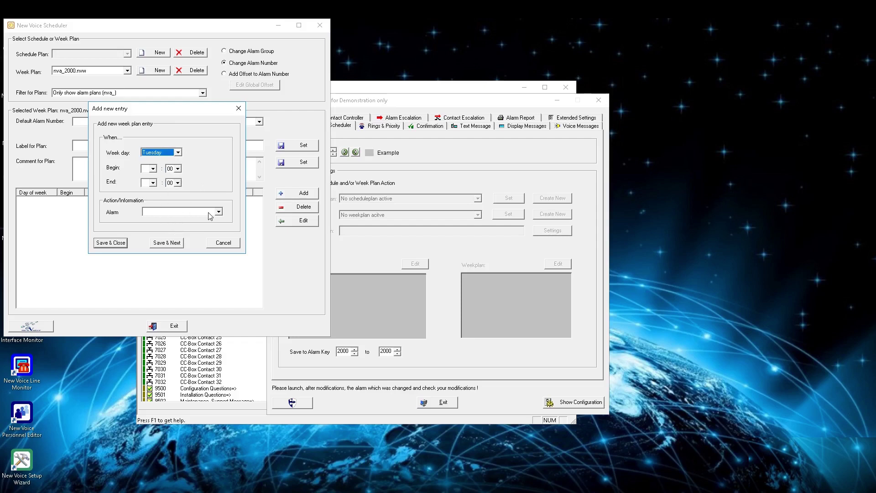
left_click(153, 169)
left_click(148, 201)
left_click(179, 169)
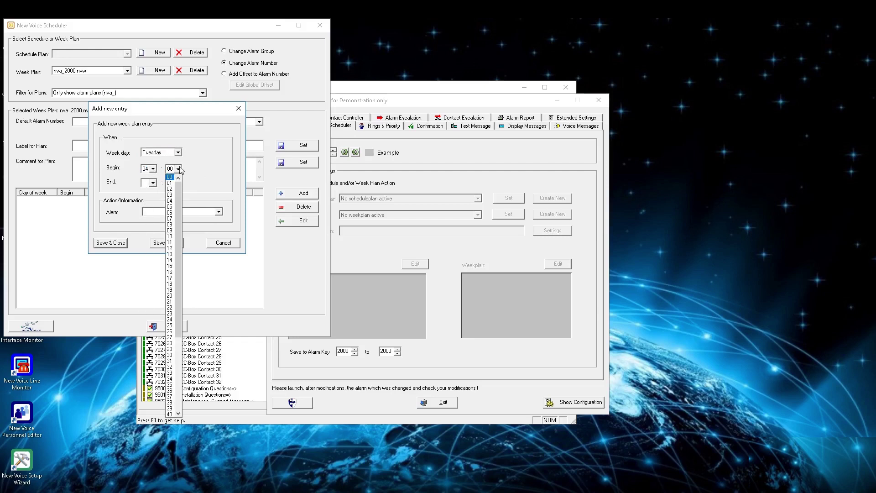
left_click(170, 207)
Step: Set the entry's end time to 09:05, then save and close the scheduler
left_click(153, 182)
left_click(148, 203)
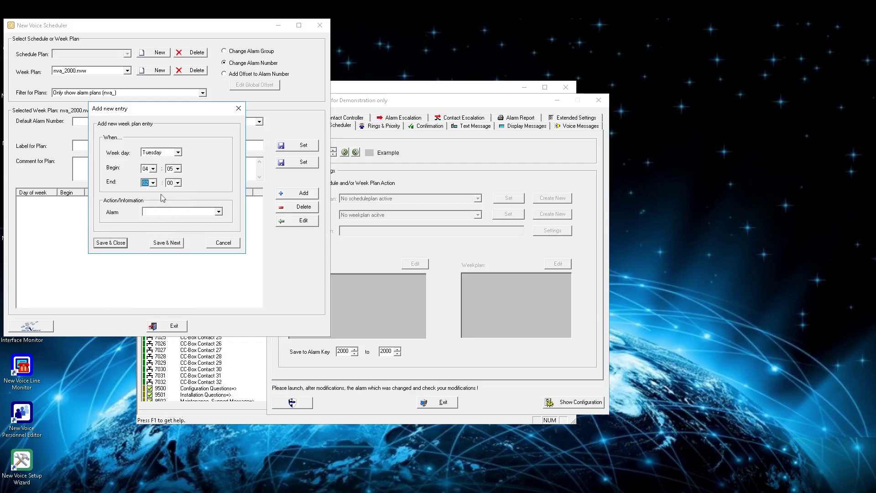
left_click(178, 183)
left_click(170, 208)
left_click(153, 183)
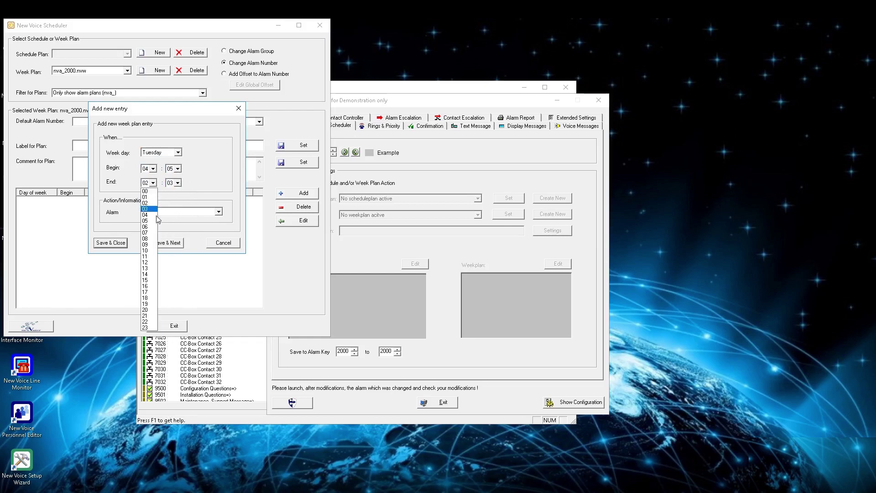
left_click(150, 247)
left_click(177, 182)
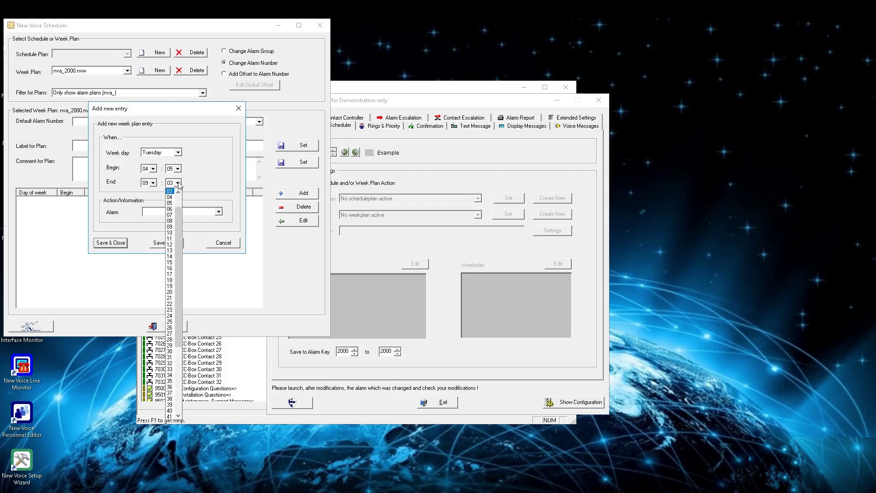
left_click(172, 203)
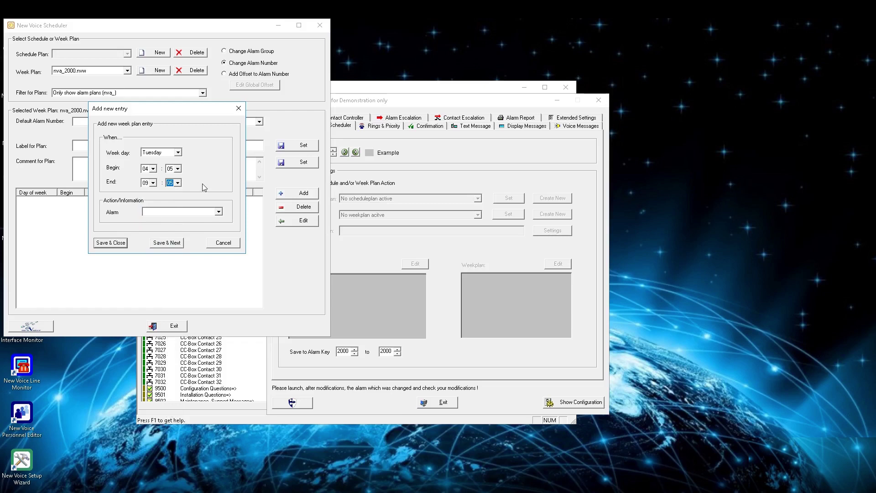
left_click(110, 242)
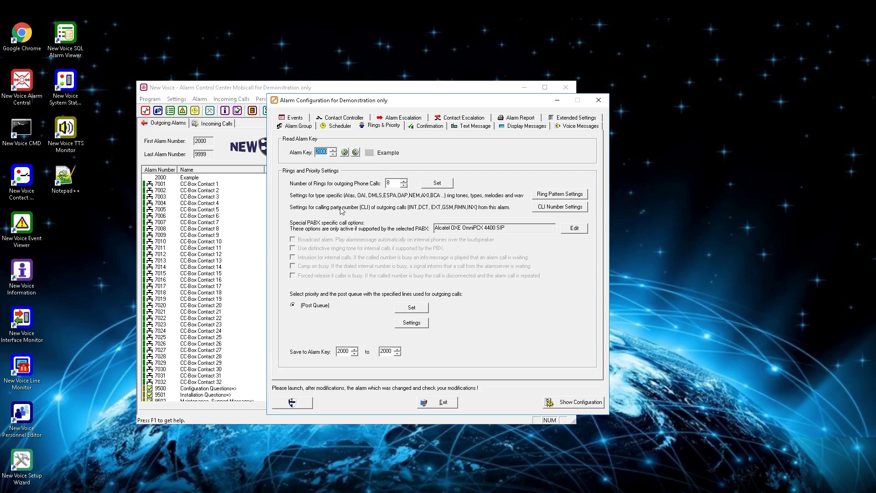
Step: Review the BCA broadcast ring tone options in alarm 2000's Ring Pattern Settings
left_click(551, 195)
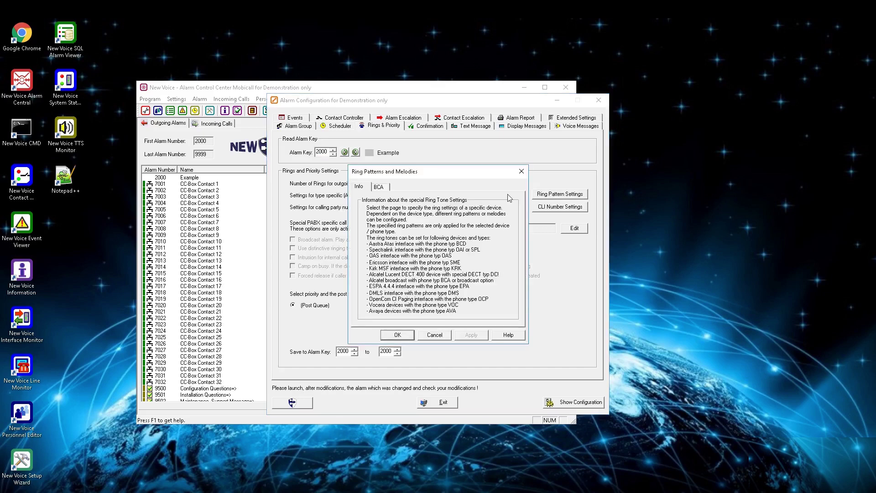
left_click(382, 188)
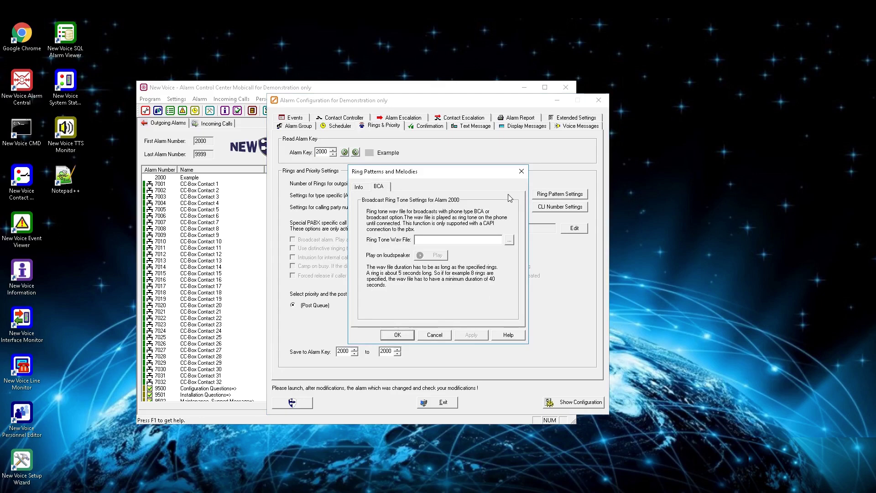
left_click(522, 171)
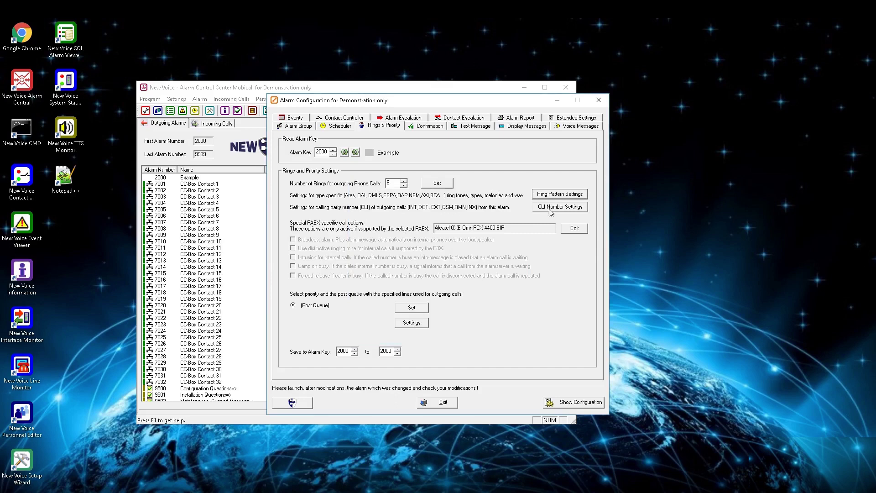
left_click(550, 211)
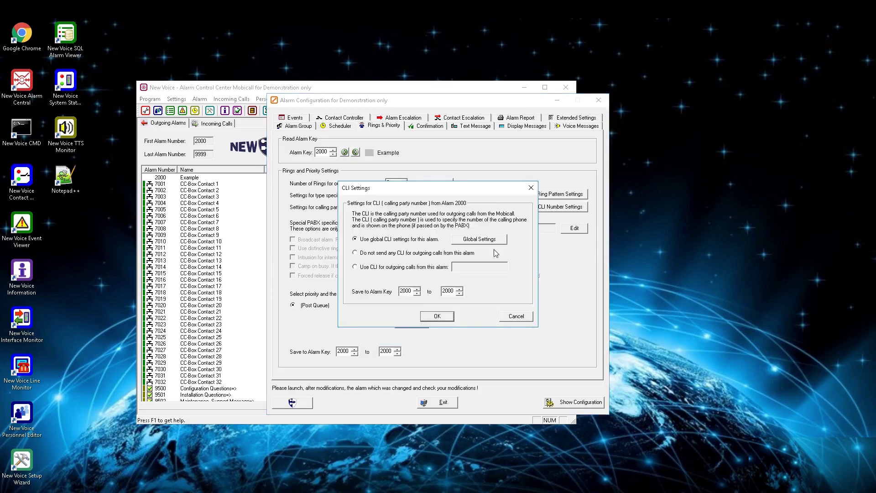
Step: Try the other CLI options, then keep 'Use global CLI settings for this alarm' and confirm
left_click(391, 254)
left_click(391, 267)
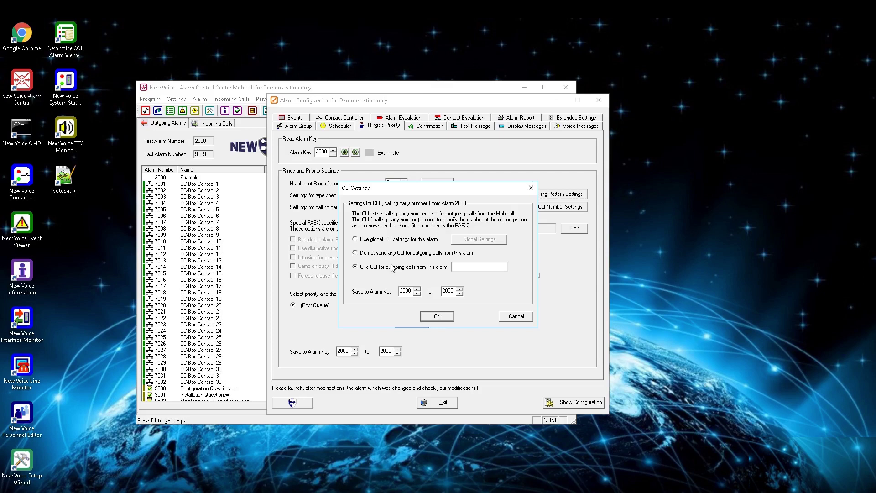
left_click(388, 241)
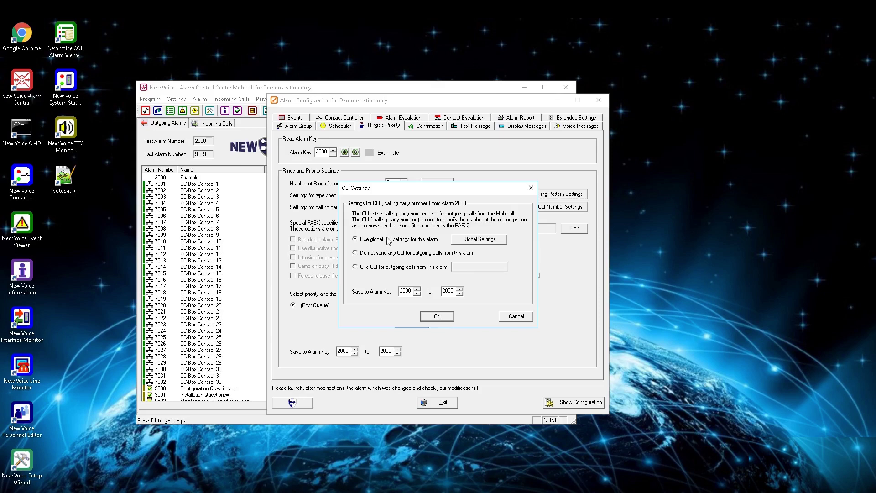
left_click(437, 316)
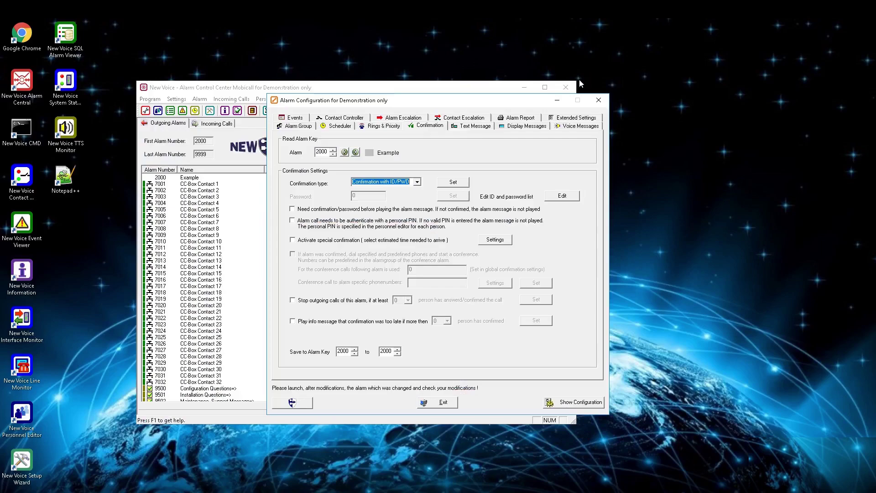
Step: Try No confirmation, PWD and ID/PWD, then set the confirmation type to Confirmation with "3"
left_click(386, 182)
left_click(386, 190)
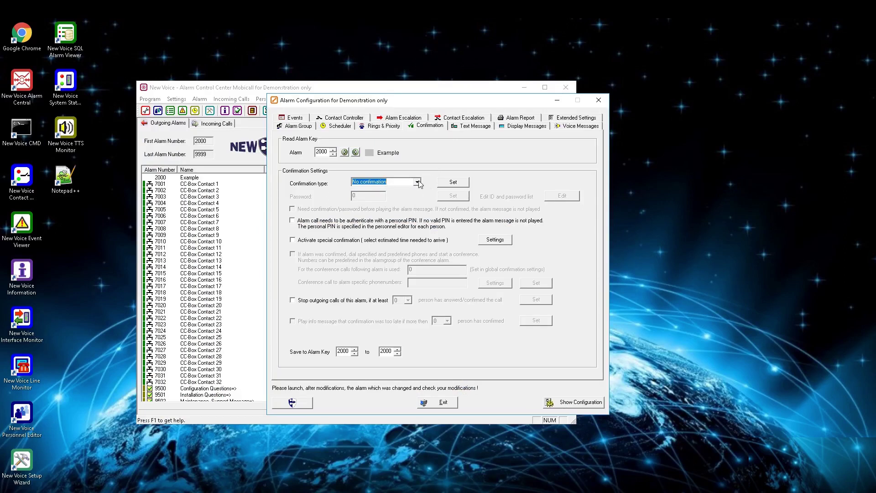
left_click(417, 182)
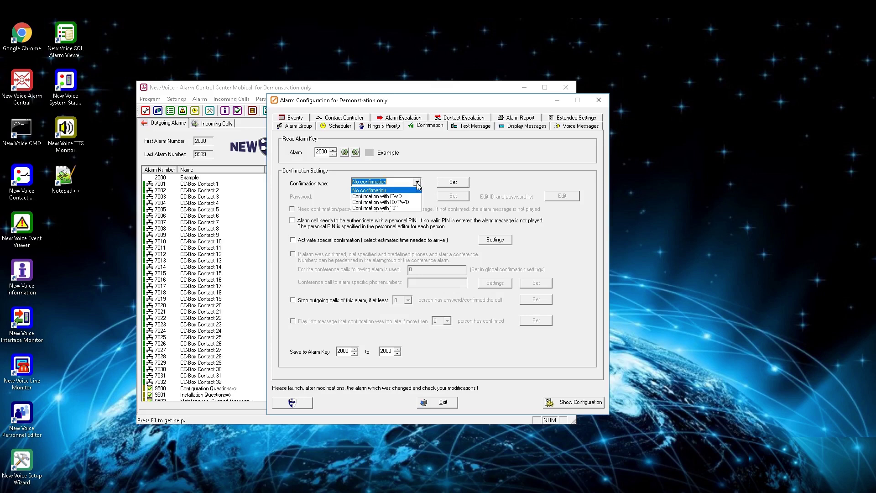
left_click(399, 198)
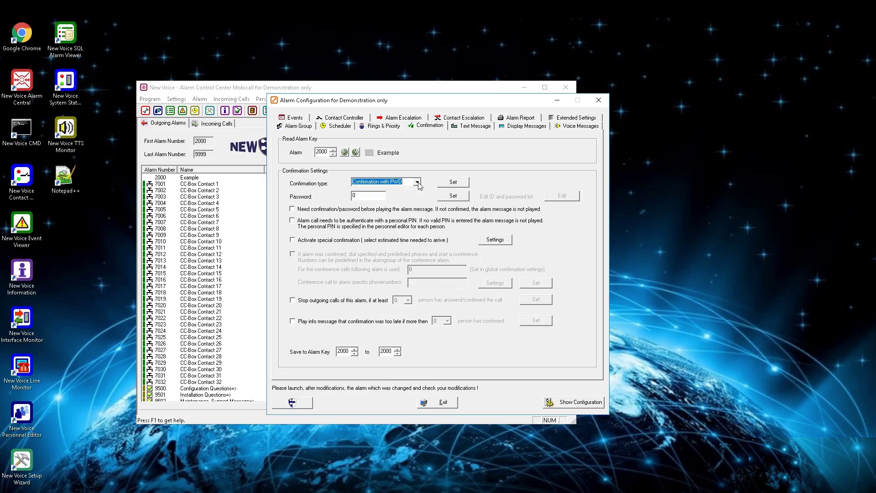
left_click(417, 182)
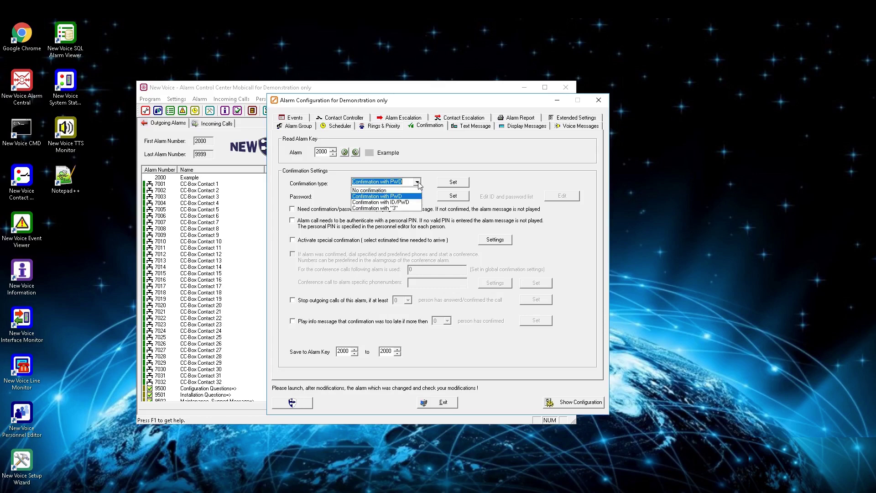
left_click(396, 202)
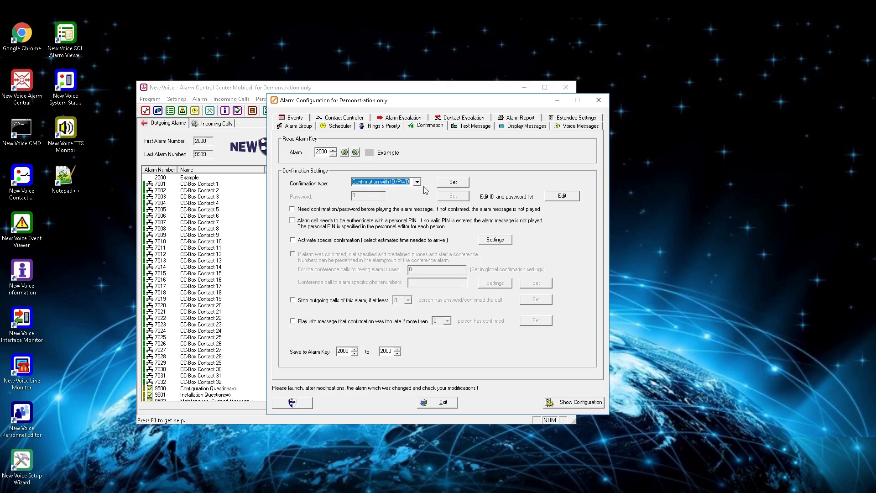
left_click(417, 182)
left_click(391, 208)
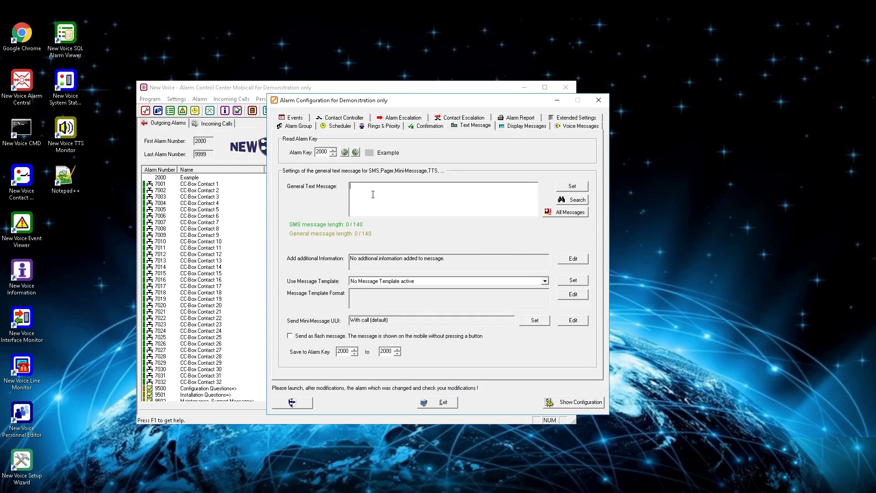
Step: Enter 'Example example' as the general text message and confirm saving it
type("Example example")
left_click(573, 188)
left_click(469, 279)
left_click(557, 212)
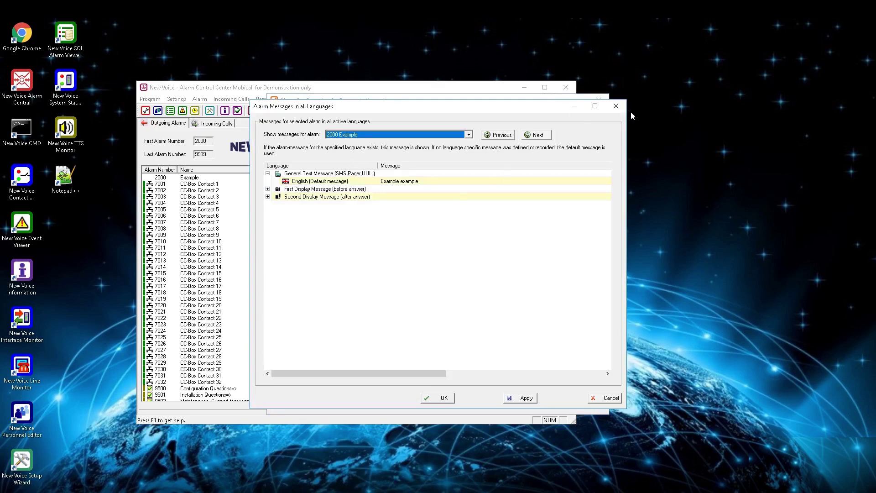
left_click(615, 105)
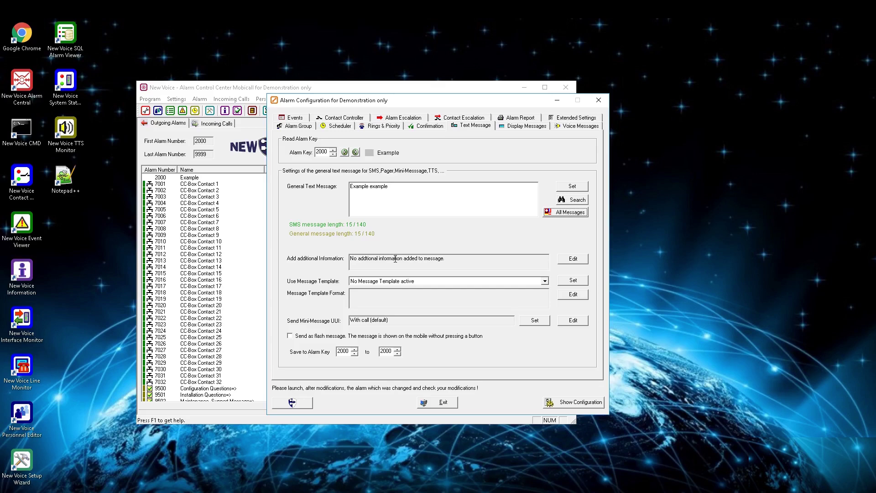
Step: Keep 'No Message Template active' for the general text message
left_click(439, 282)
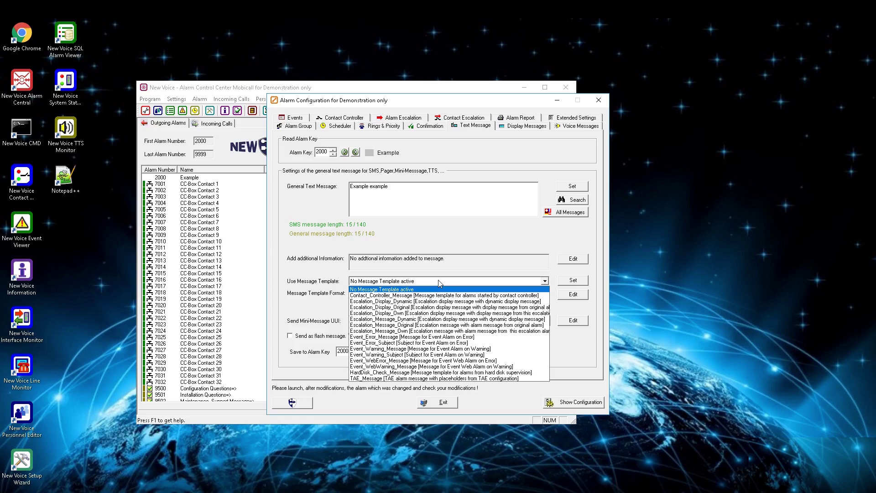
left_click(438, 280)
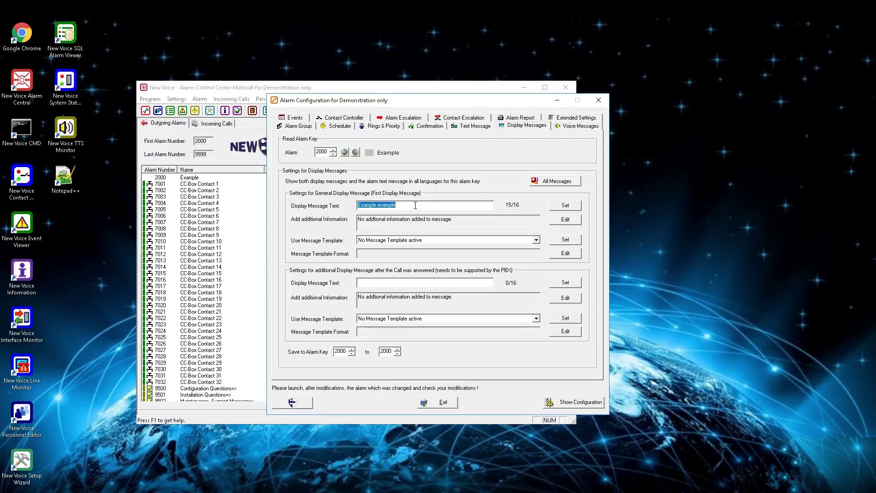
left_click(548, 182)
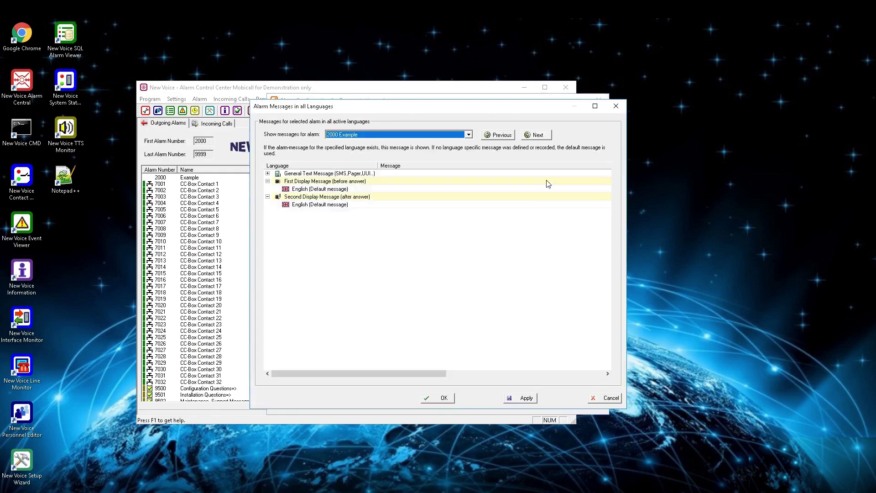
left_click(617, 105)
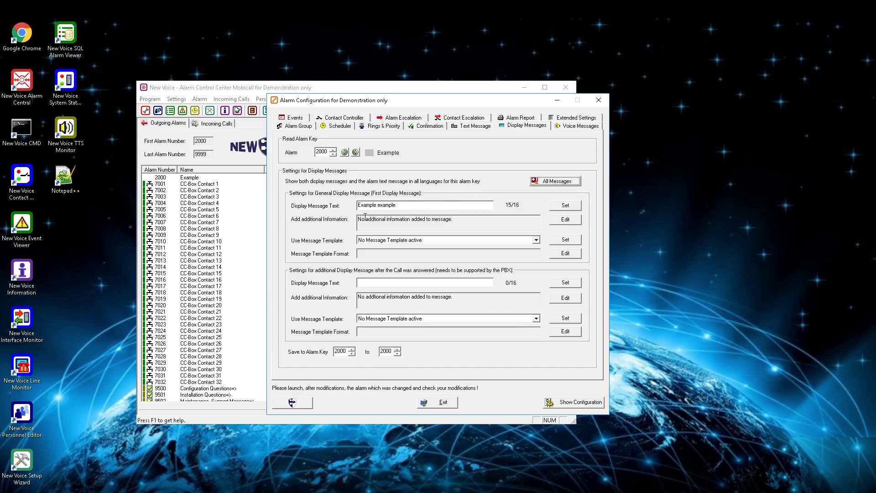
Step: Keep 'No Message Template active' for both the first and second display messages
left_click(384, 239)
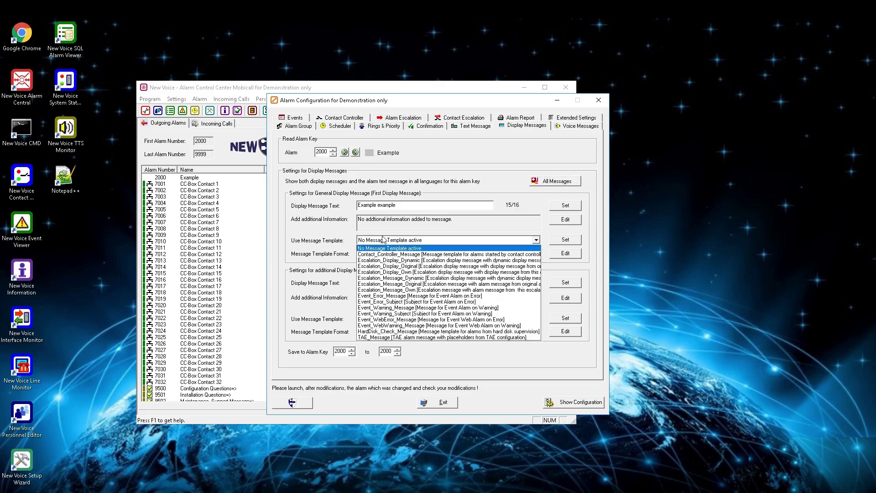
left_click(384, 239)
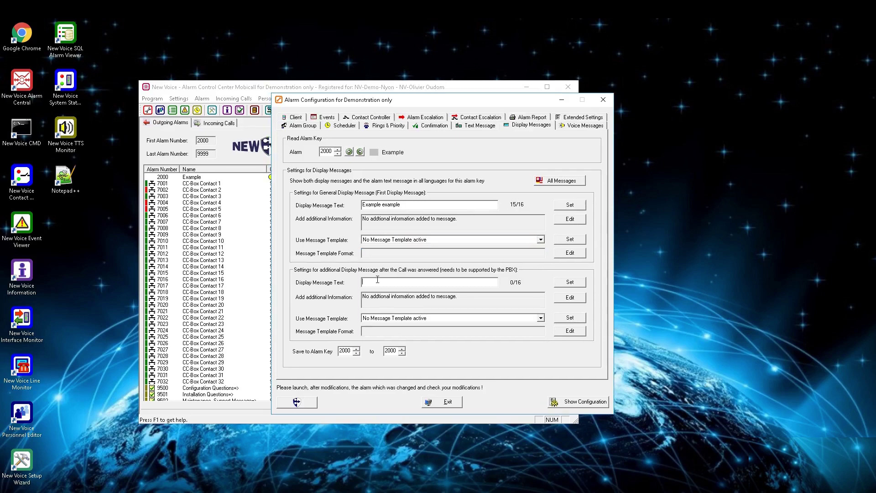
type("example")
left_click(512, 320)
left_click(512, 322)
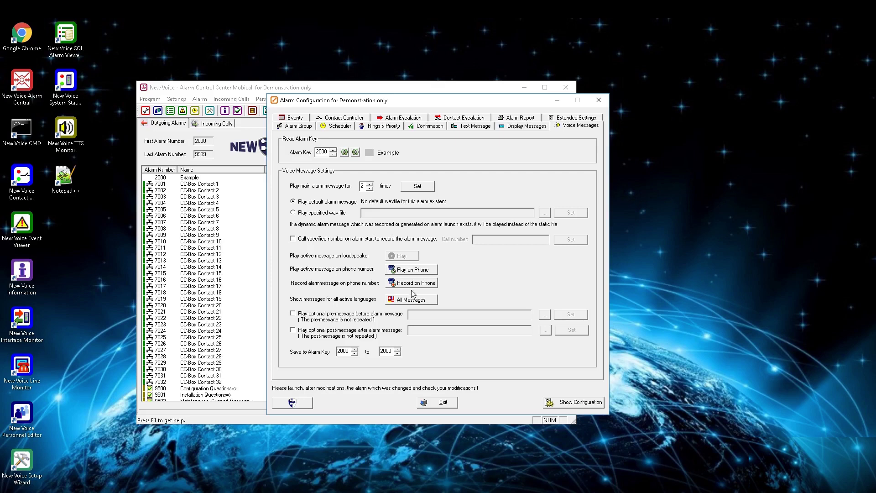
Step: Review the All alarmmessages list of voice messages in every language, then close it
left_click(410, 301)
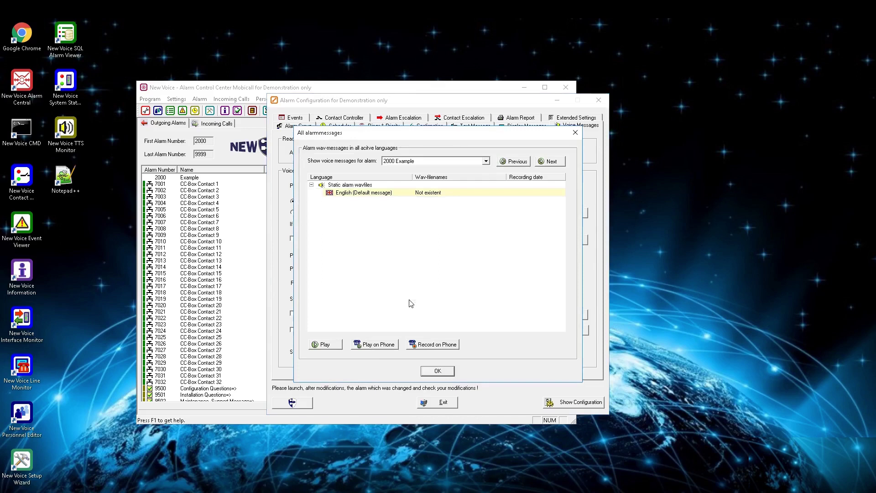
left_click(575, 133)
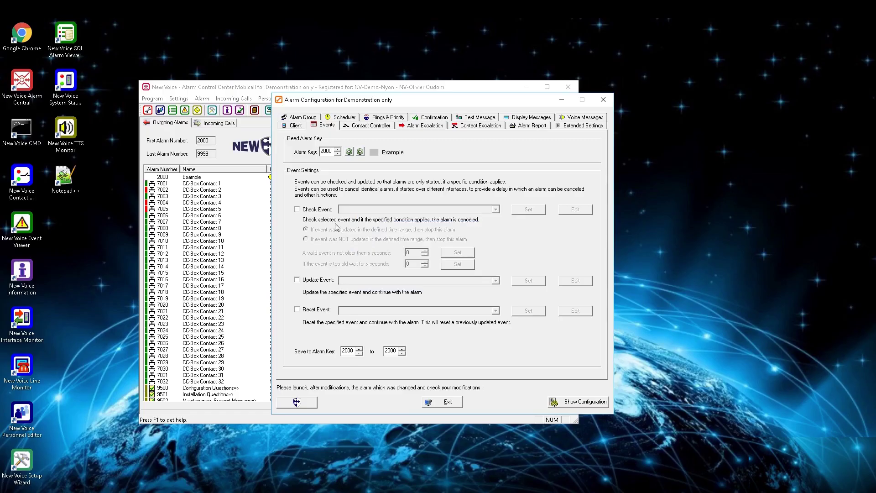
Step: Enable Check Event, create a new event named 'example', and select it as the checked event
left_click(297, 210)
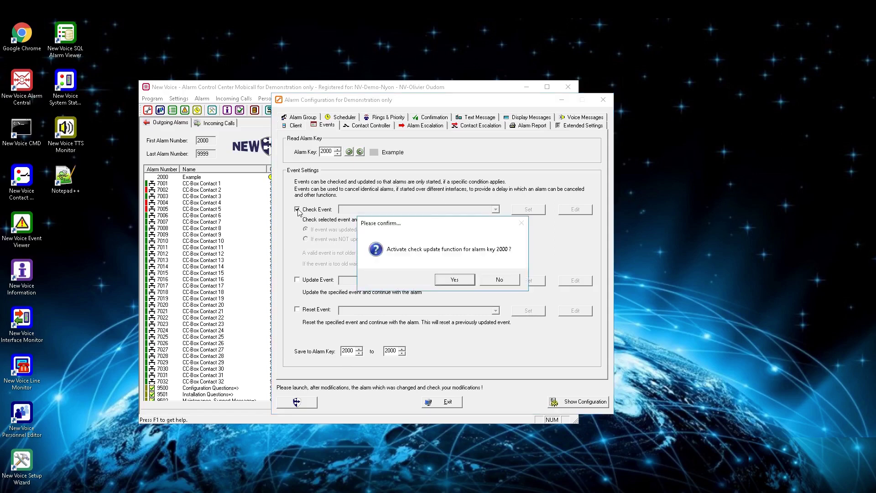
left_click(466, 277)
left_click(589, 210)
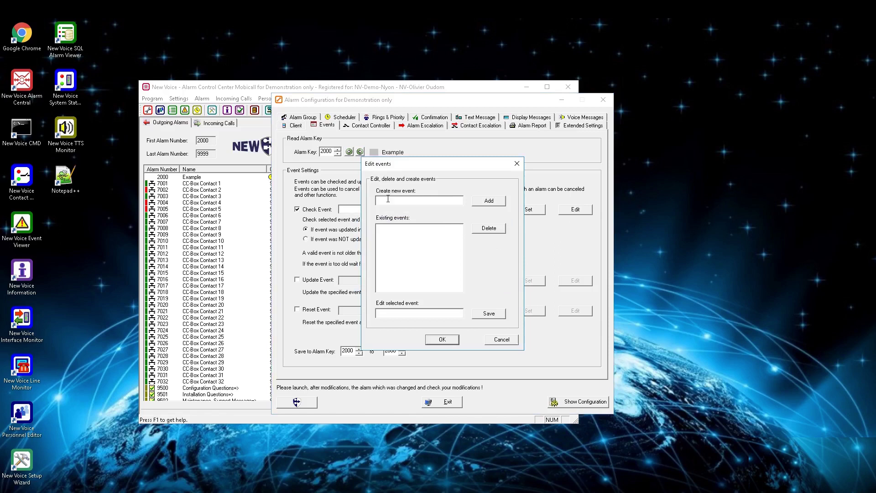
type("example")
left_click(490, 201)
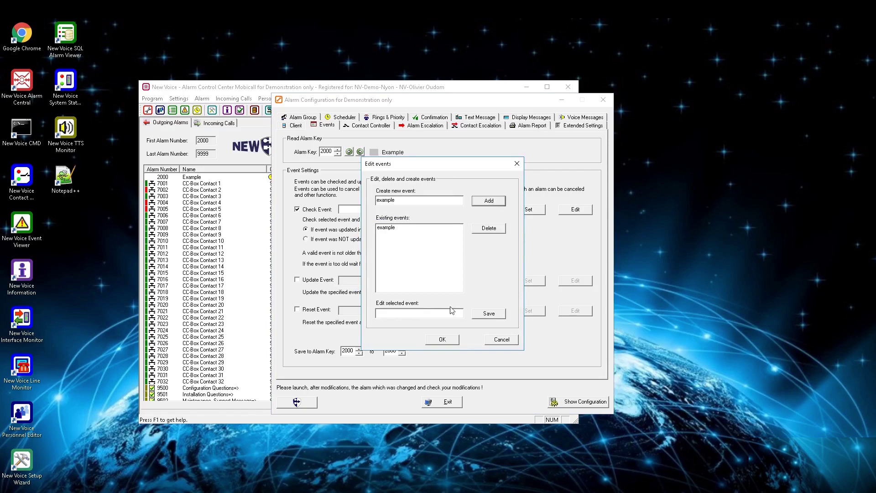
left_click(443, 340)
left_click(496, 210)
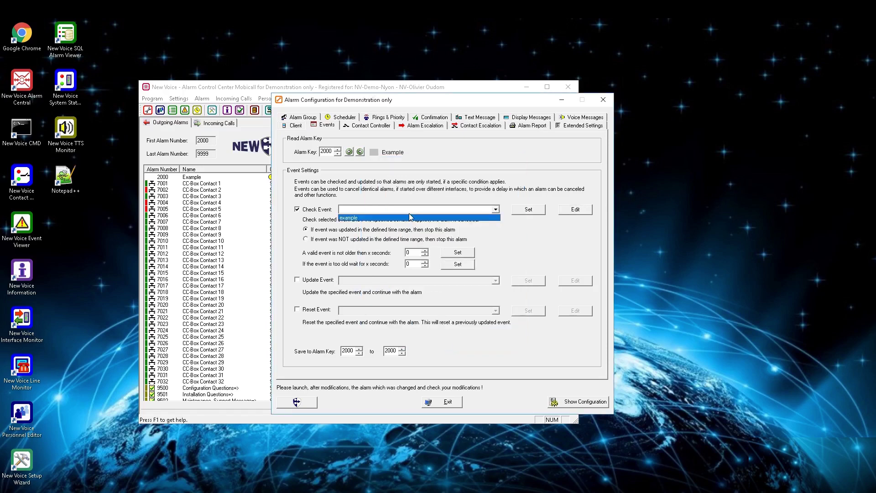
left_click(410, 217)
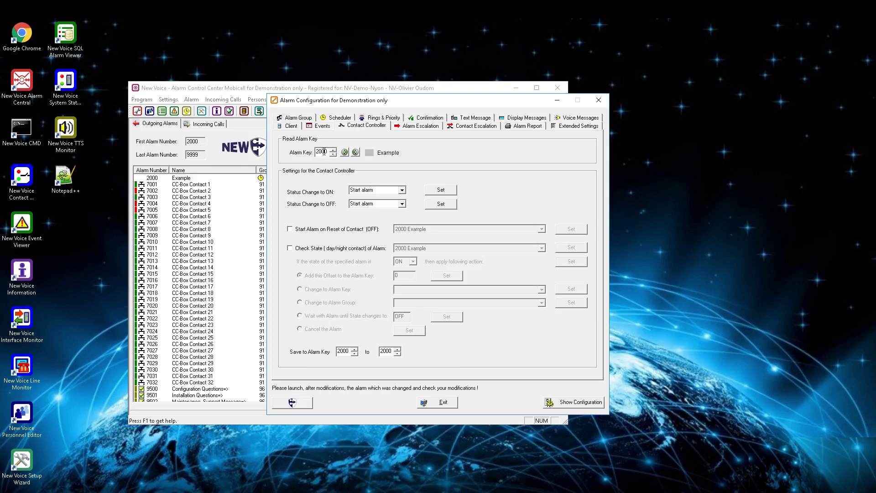
Step: Keep Start alarm as the action for status changes to both ON and OFF
left_click(402, 191)
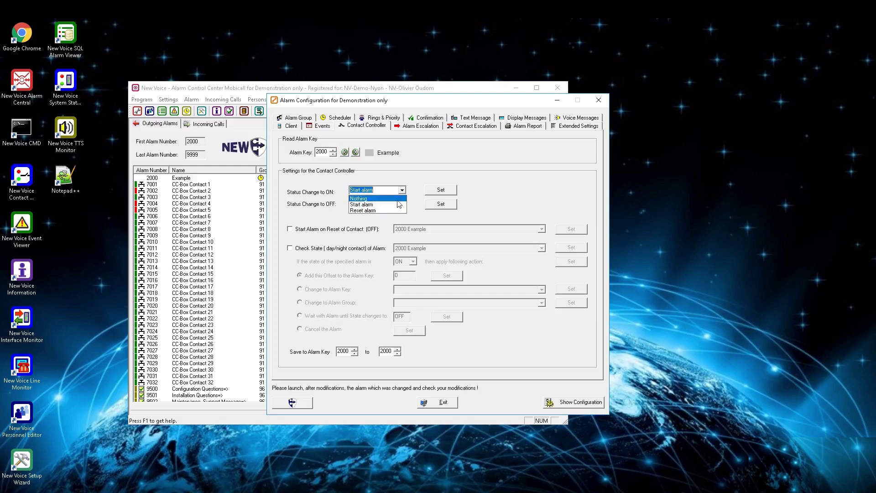
left_click(418, 215)
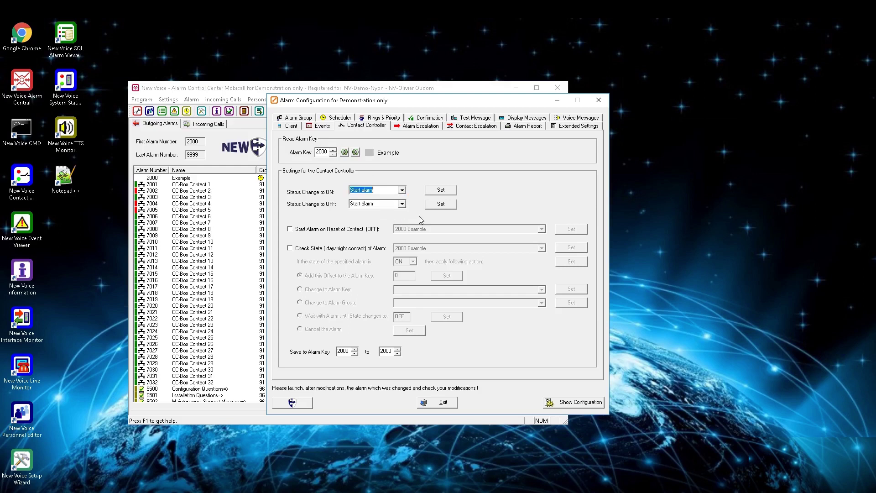
left_click(402, 203)
left_click(402, 203)
left_click(420, 219)
Step: Enable Start Alarm on Reset of Contact using alarm 2000 Example
left_click(289, 229)
left_click(521, 232)
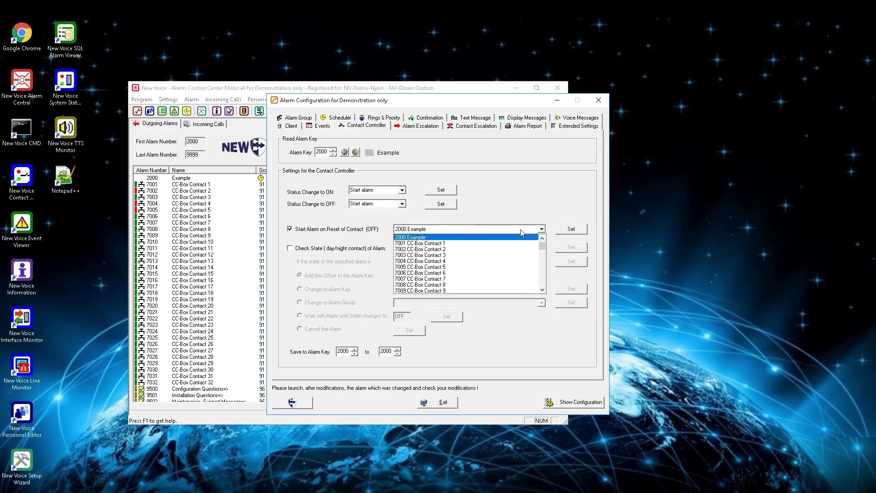
left_click(520, 229)
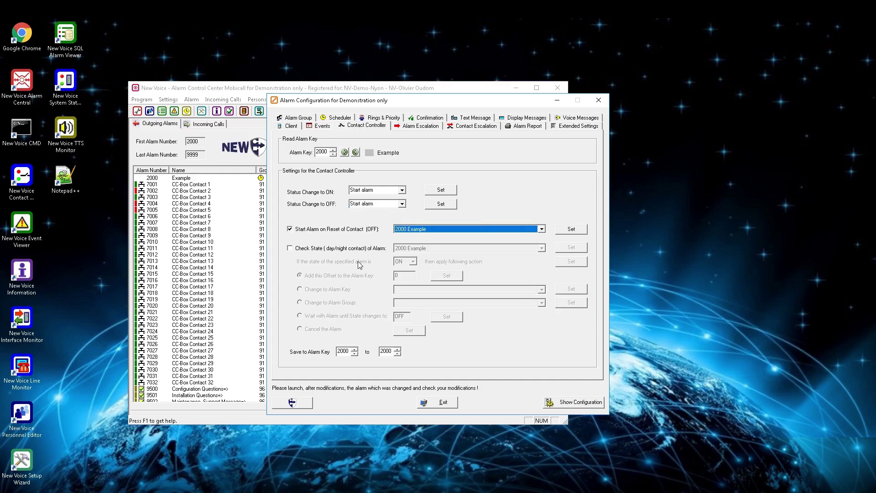
Step: Enable Check State for alarm 2000 Example, triggering on state ON
left_click(290, 248)
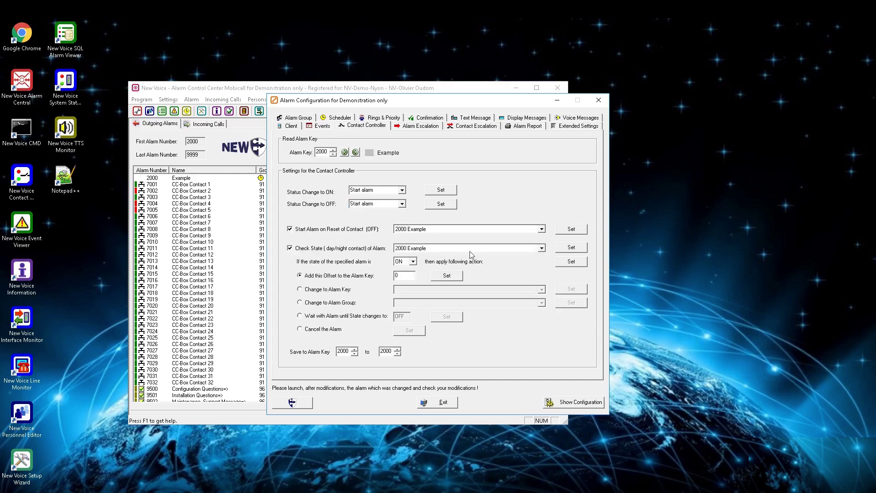
left_click(471, 248)
left_click(469, 251)
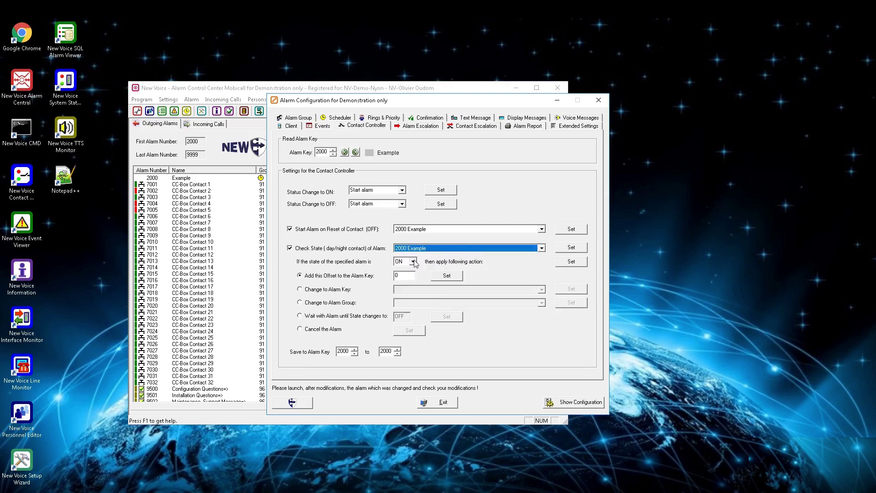
left_click(413, 262)
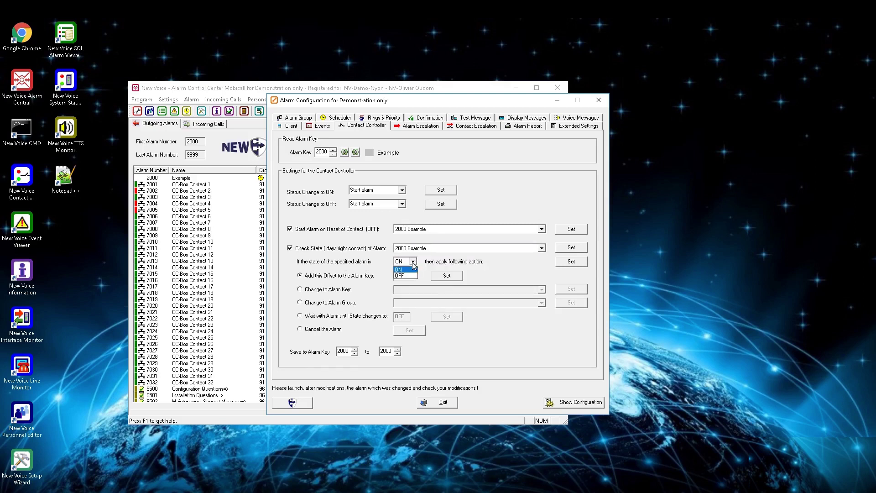
left_click(412, 264)
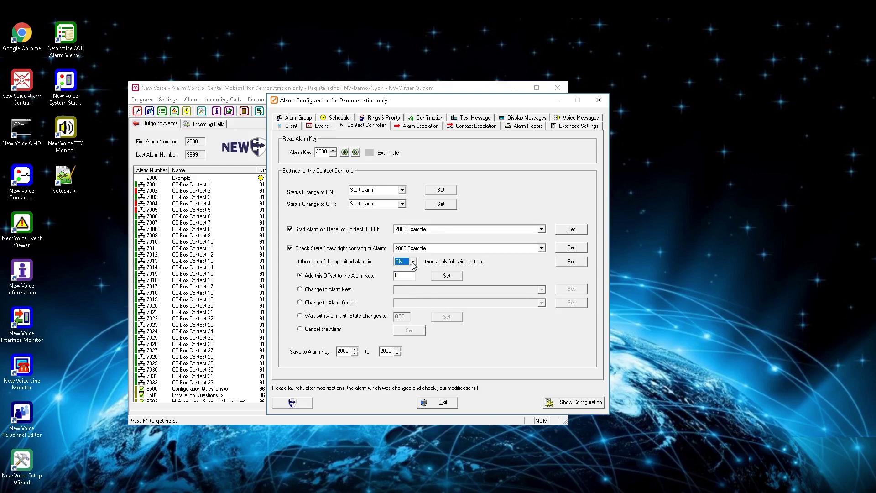